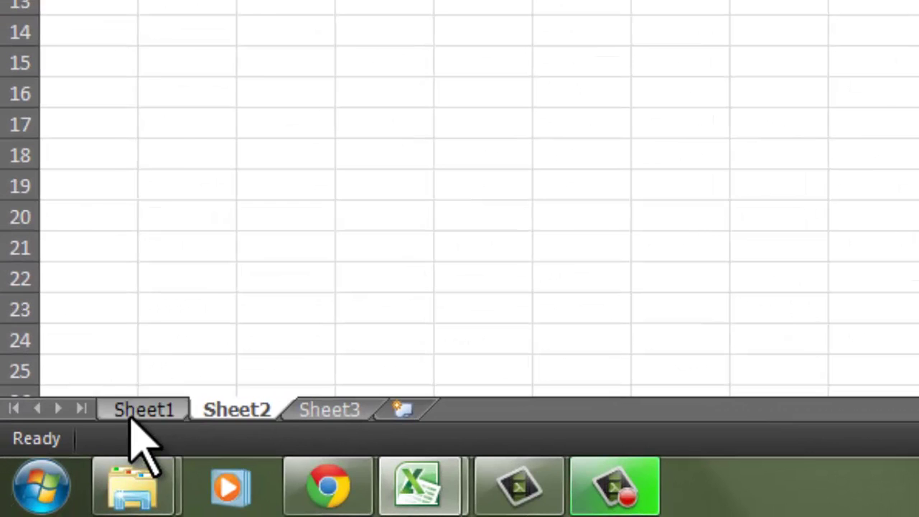
- Open Sheet1 and auto-fit the widths of columns A and B to their contents
left_click(131, 417)
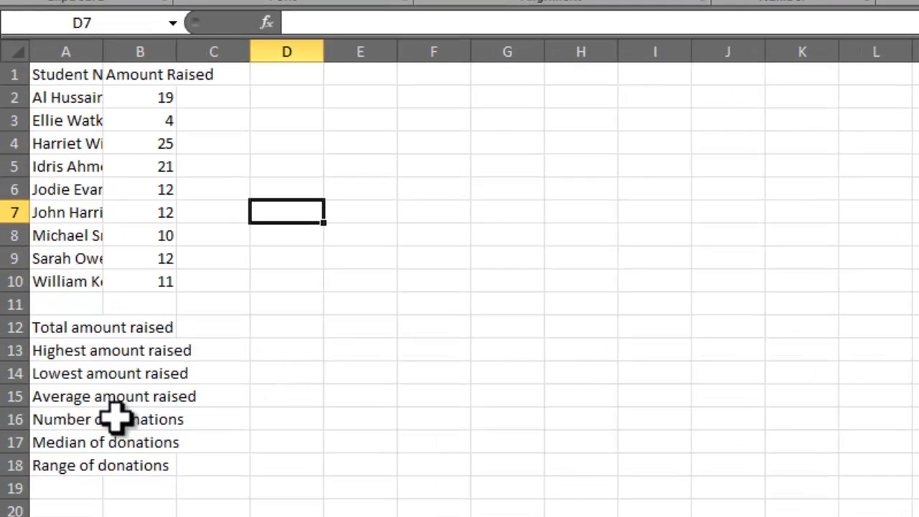
left_click(69, 76)
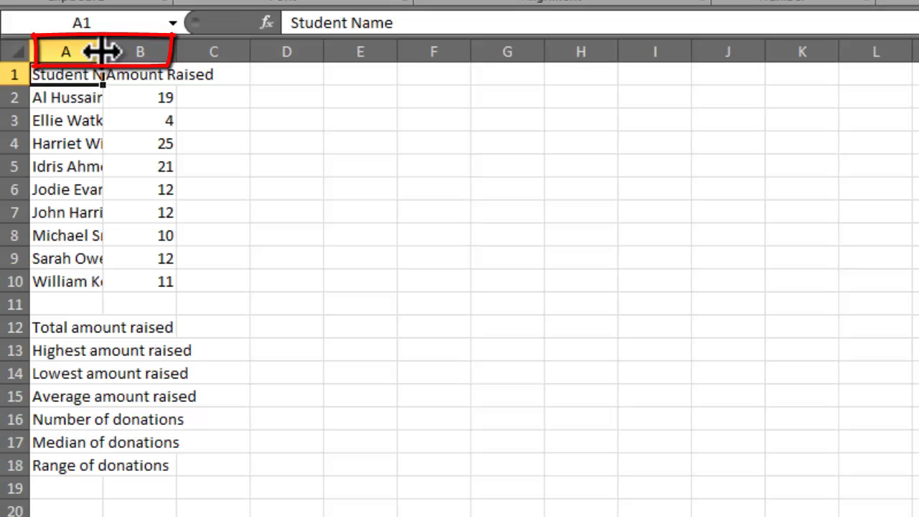
left_click_drag(103, 51, 208, 371)
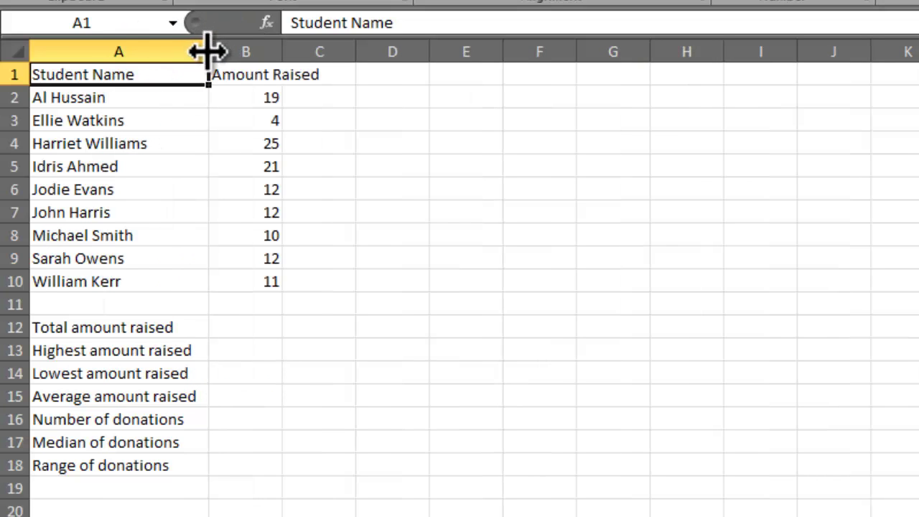
left_click_drag(207, 51, 103, 45)
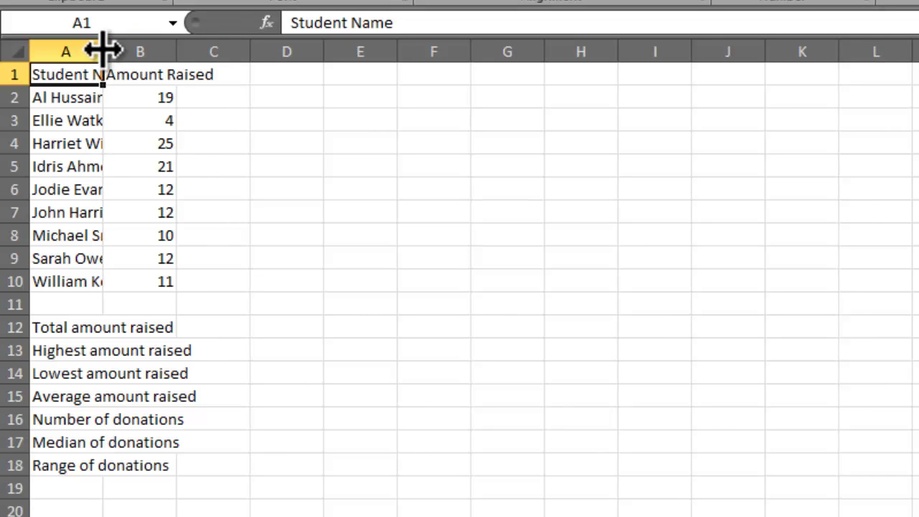
double_click(102, 49)
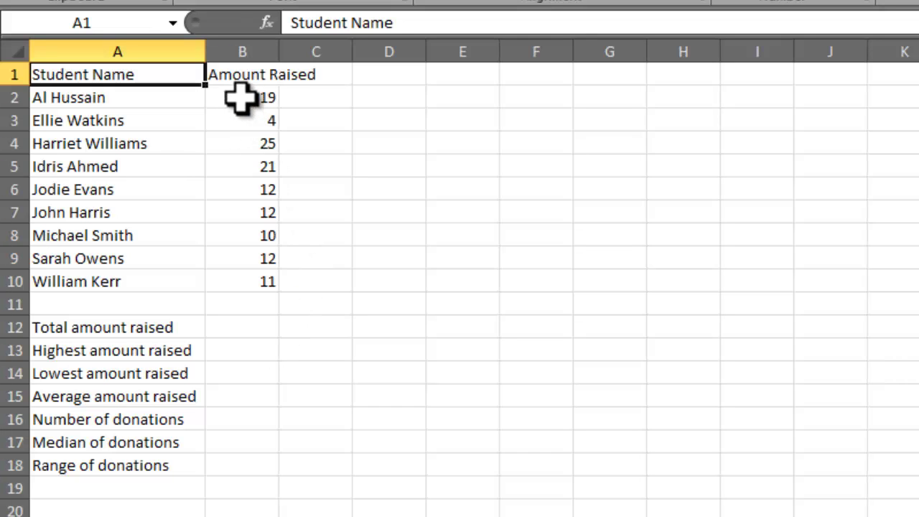
double_click(280, 51)
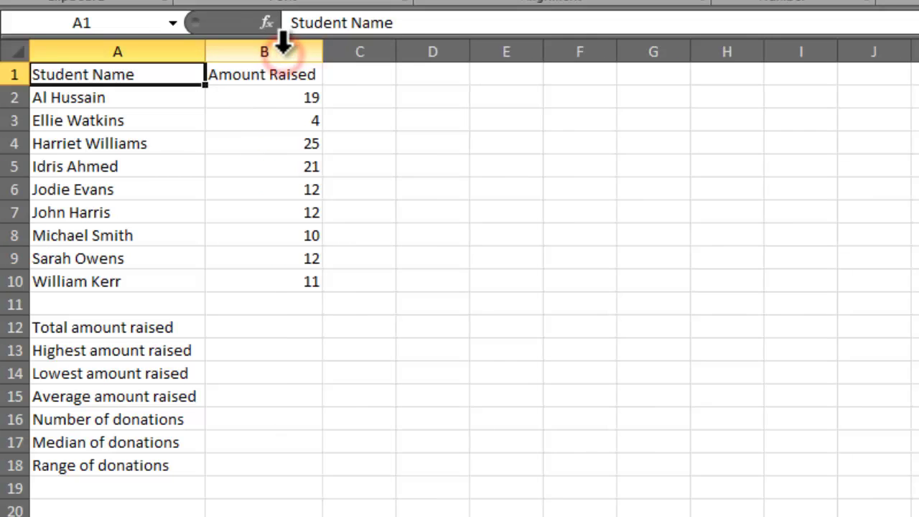
- Apply the pound accounting number format to the amounts raised in B2:B10
left_click_drag(281, 96, 275, 280)
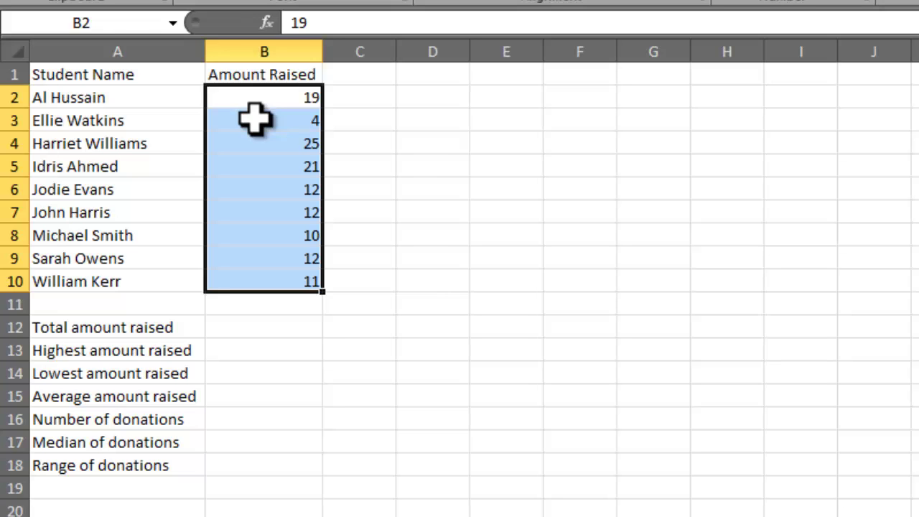
left_click_drag(265, 98, 274, 285)
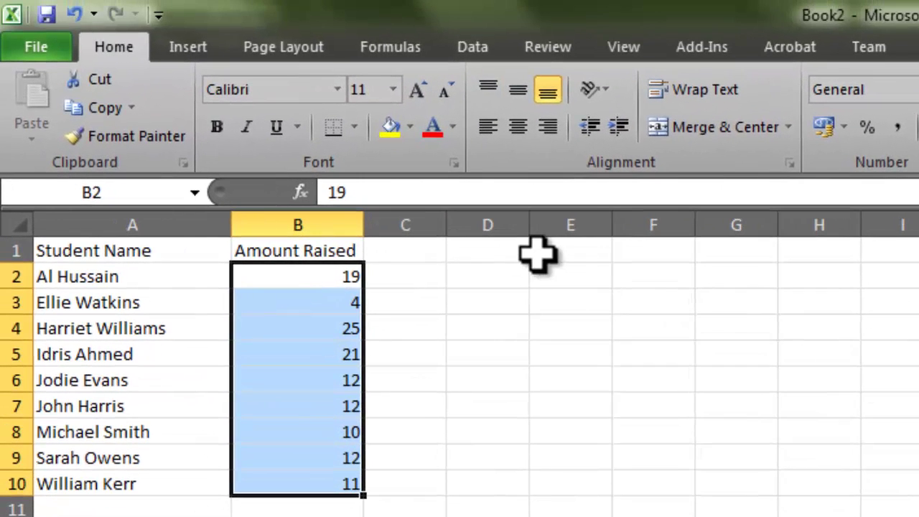
left_click(822, 124)
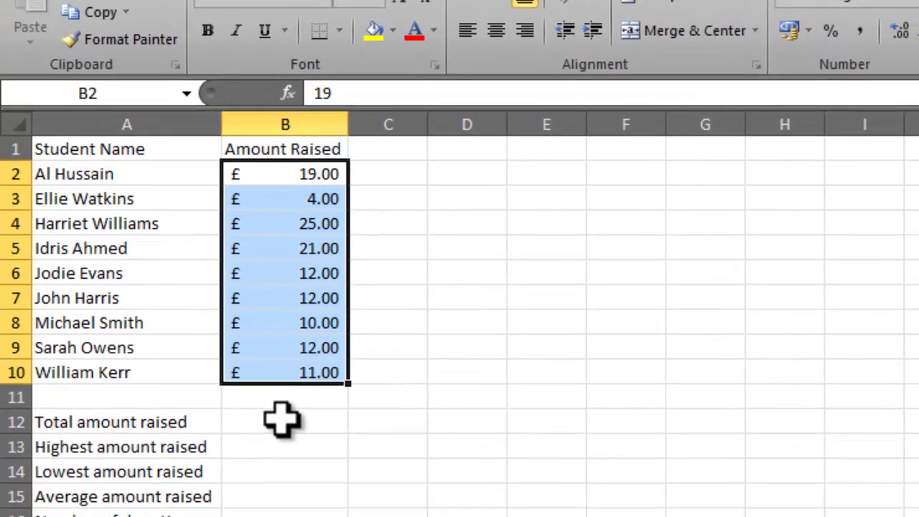
- Go through the result cells B12 to B18 beside the summary labels, one by one
left_click(280, 419)
left_click(277, 445)
left_click(273, 470)
left_click(280, 497)
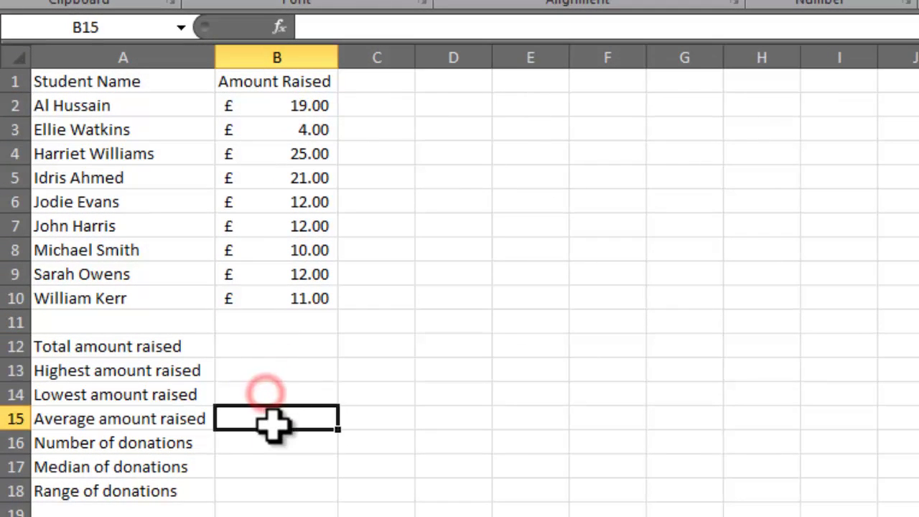
left_click(273, 443)
left_click(274, 468)
left_click(274, 492)
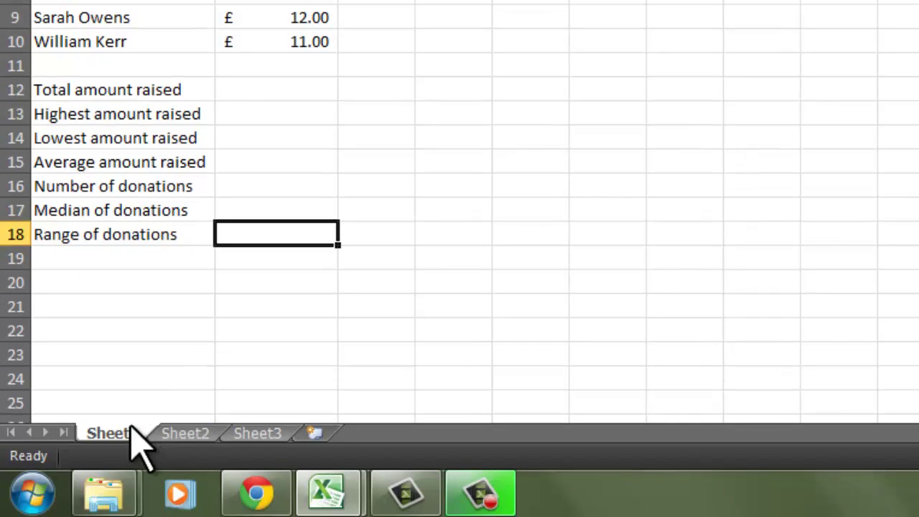
- Add two new worksheets after Sheet3, check Sheet2, and return to Sheet1
left_click(172, 434)
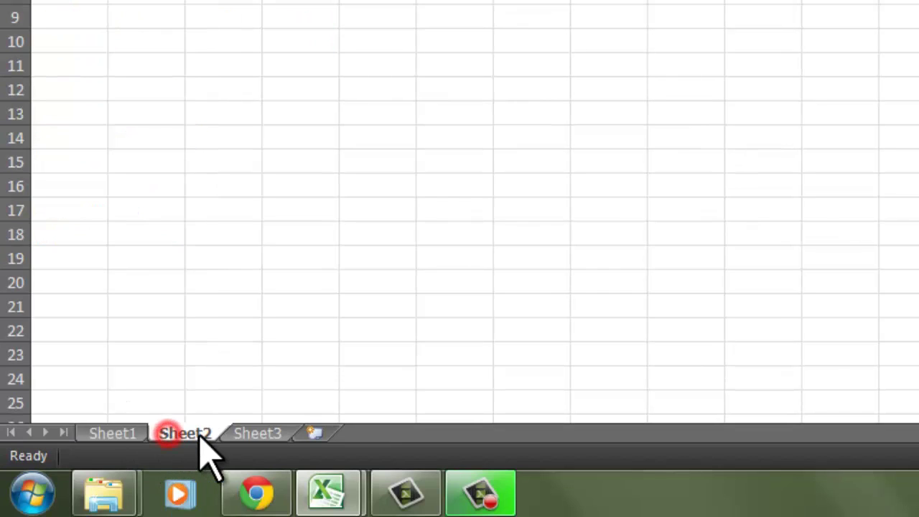
left_click(240, 430)
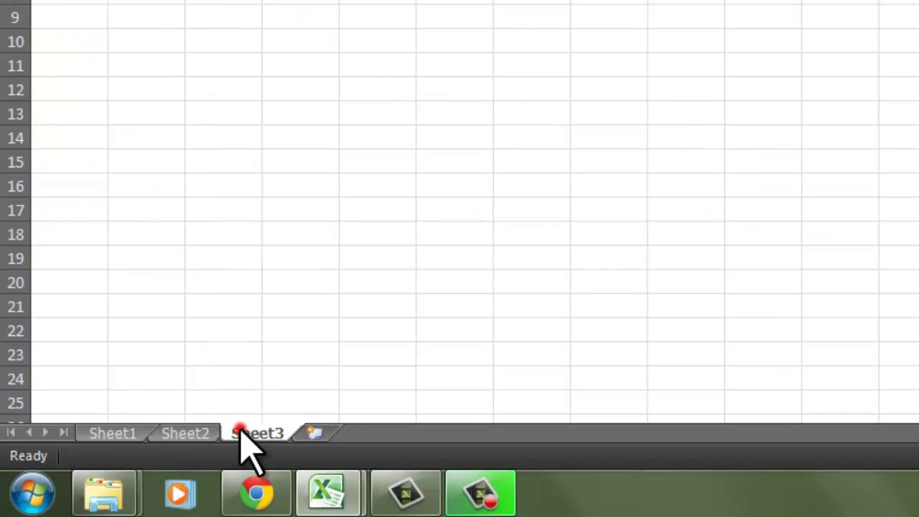
left_click(310, 433)
left_click(380, 433)
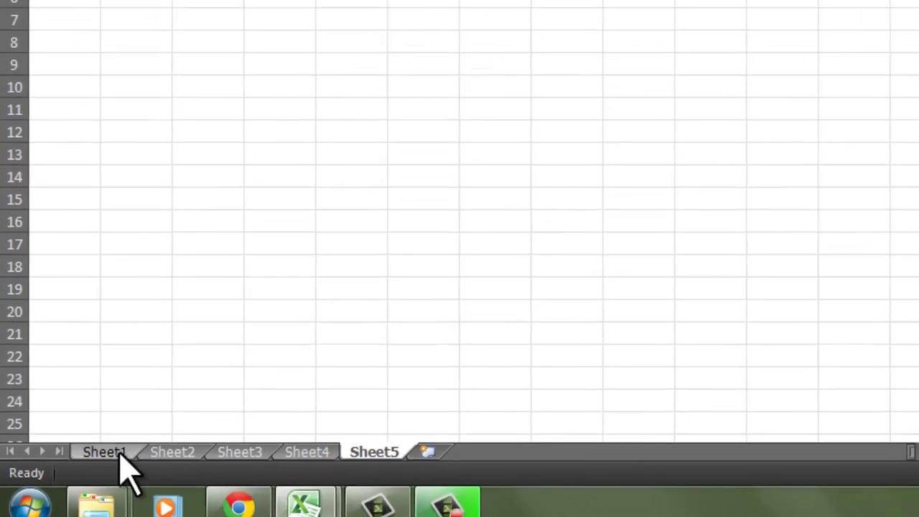
left_click(108, 453)
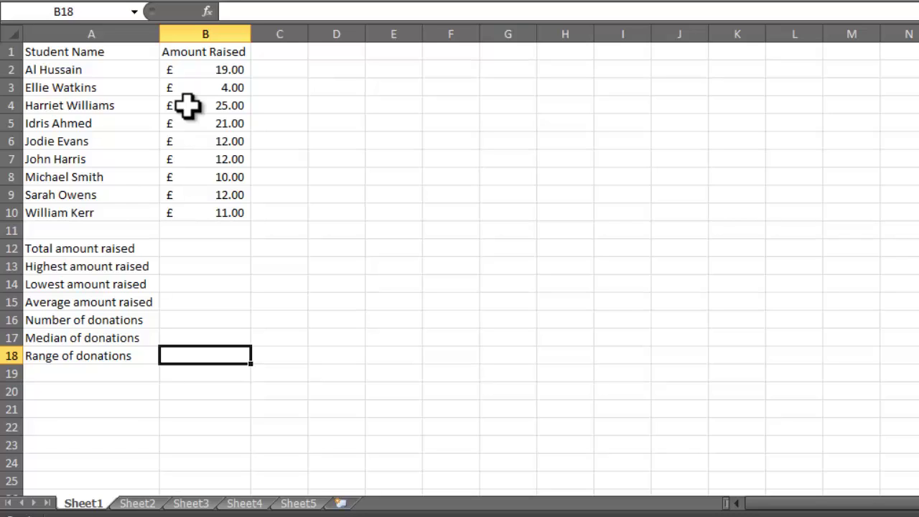
left_click(144, 503)
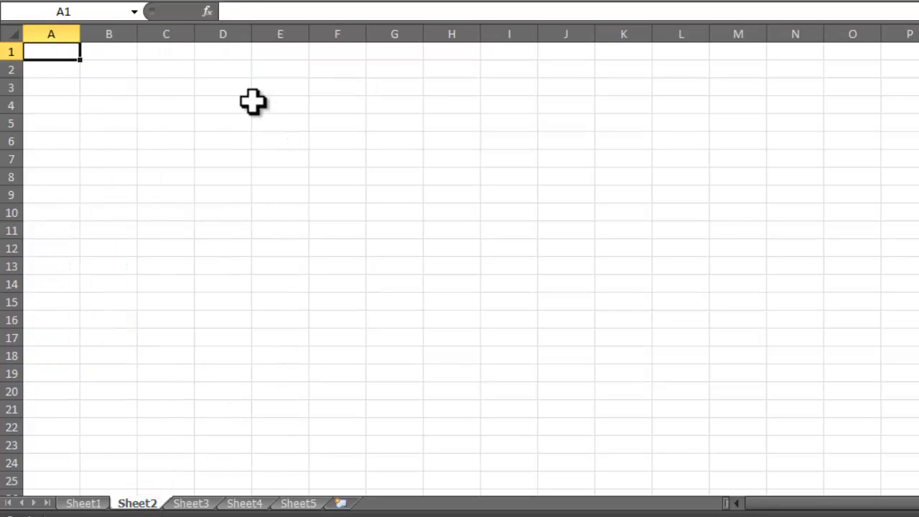
left_click(83, 504)
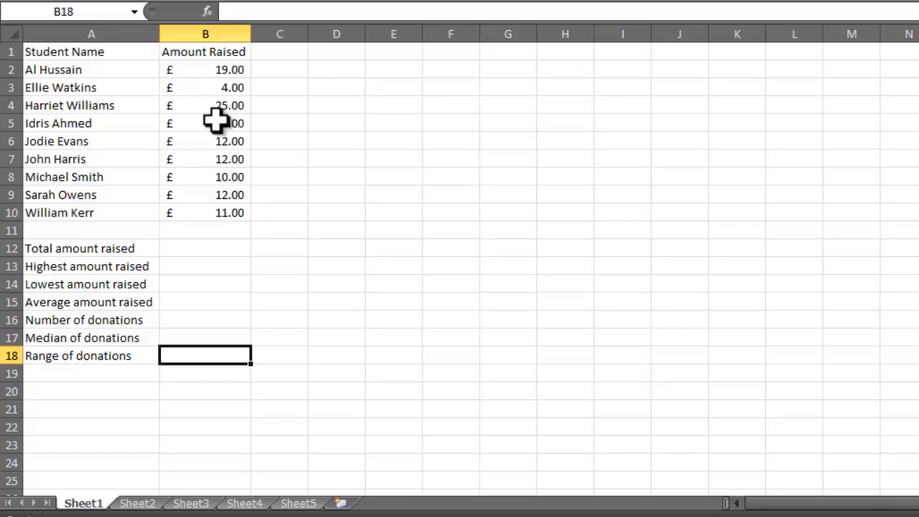
- Review the total, highest, lowest and average labels in A12 to A15 and their result cells in column B
left_click(81, 251)
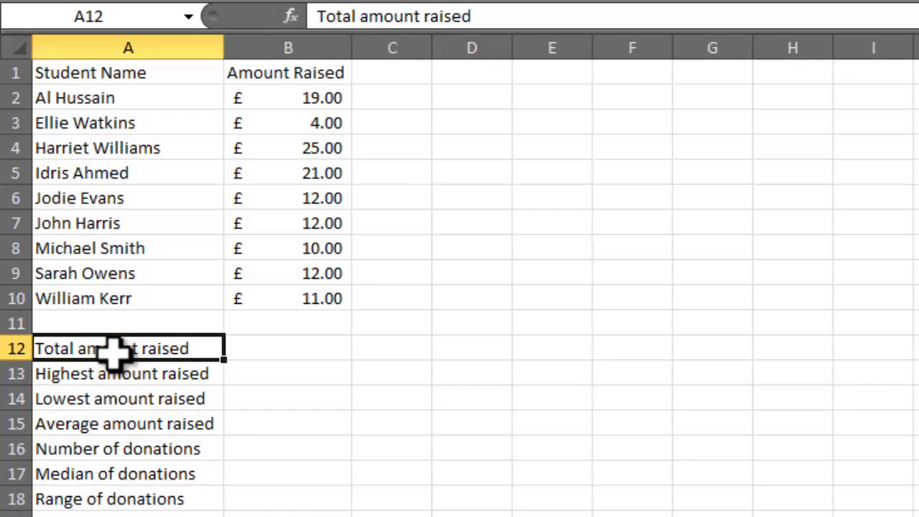
left_click(113, 372)
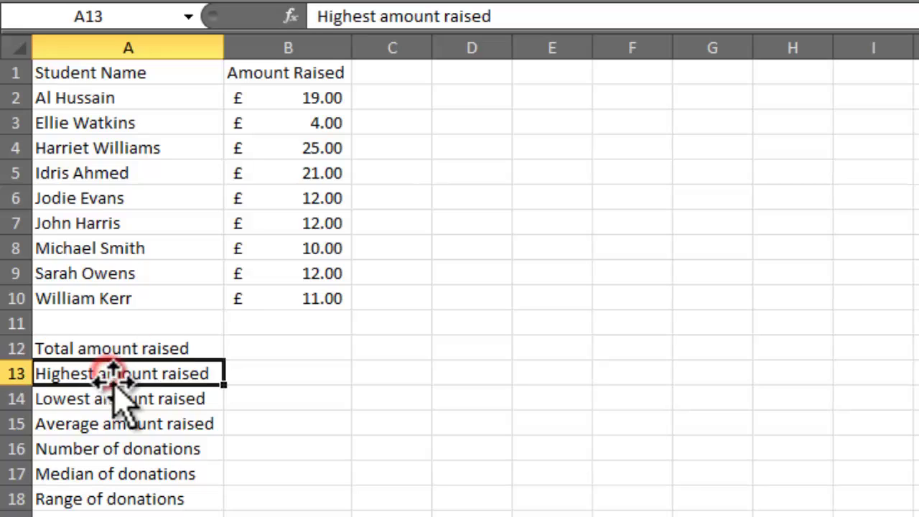
left_click(119, 401)
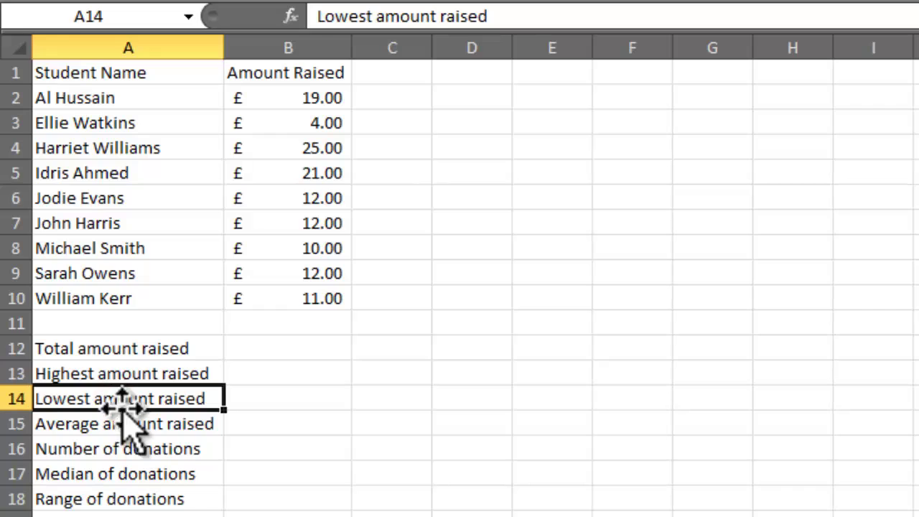
left_click(126, 425)
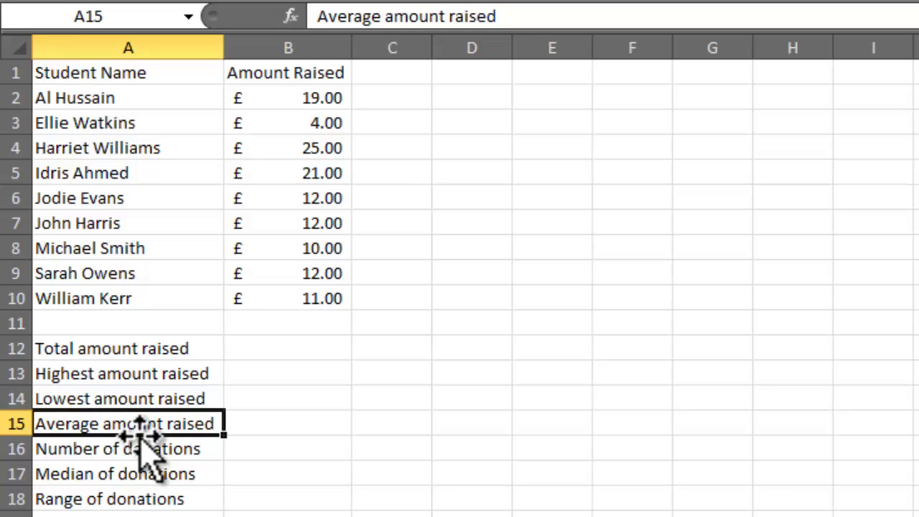
left_click(260, 352)
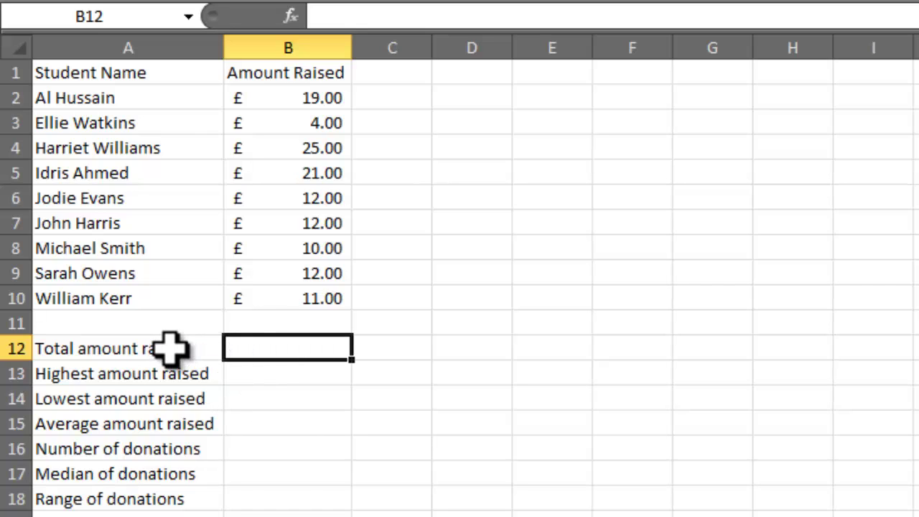
left_click(257, 372)
left_click(267, 423)
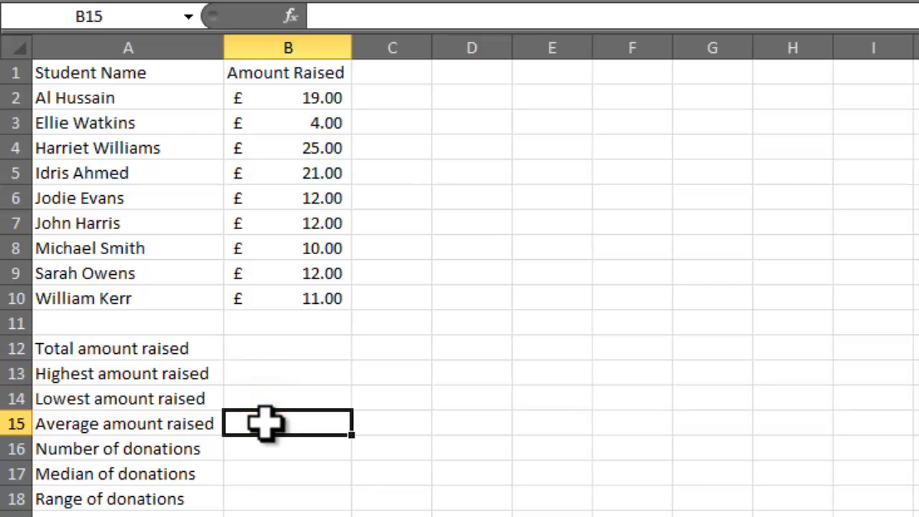